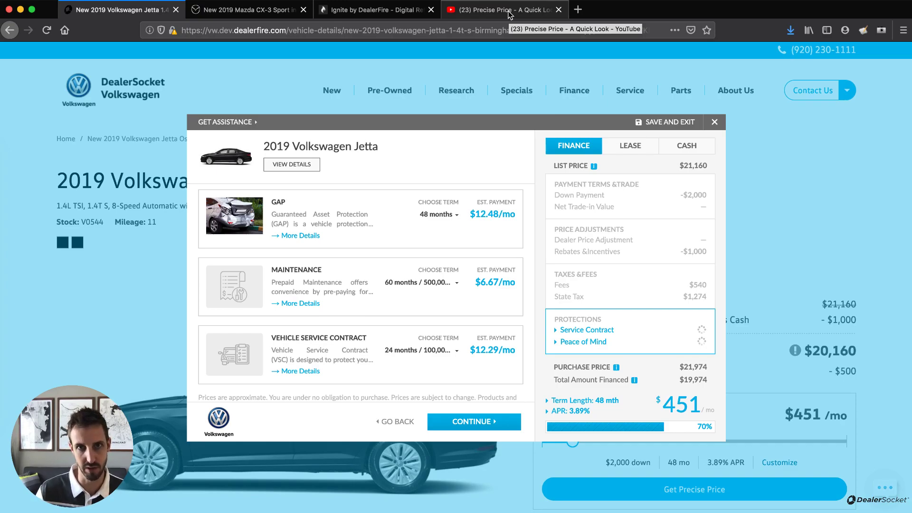
- Switch to the Precise Price video on YouTube to view its protections list, and return to the Volkswagen Jetta page
click(508, 13)
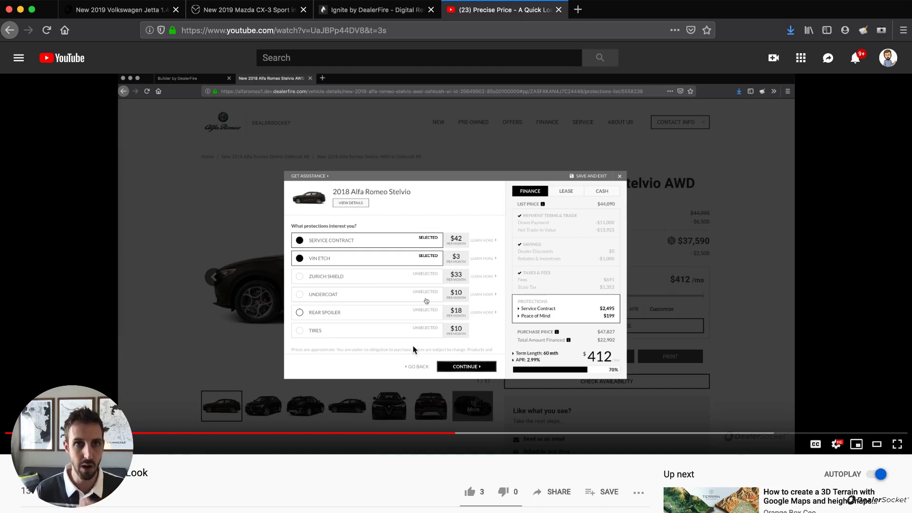
click(100, 9)
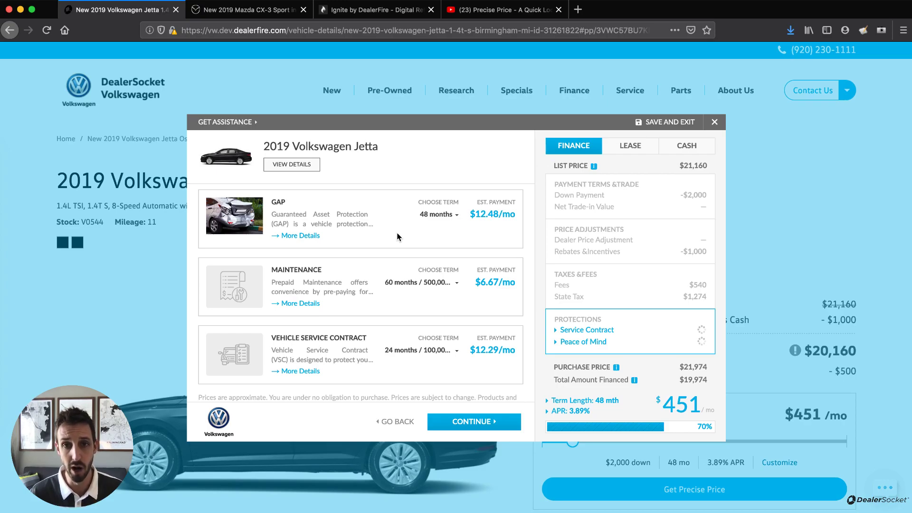
- Check the GAP term choices and try the Maintenance protection with 84-month and 108-month / 500,000-mile terms
click(451, 216)
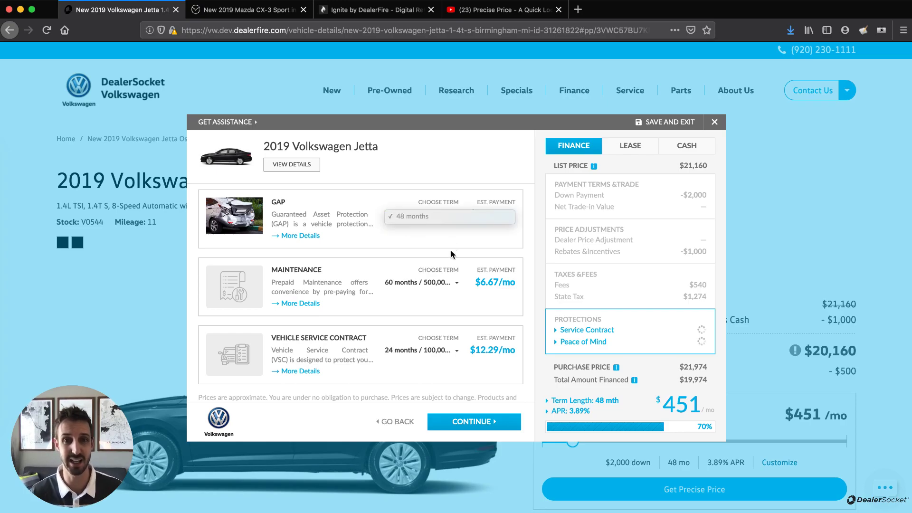
click(447, 283)
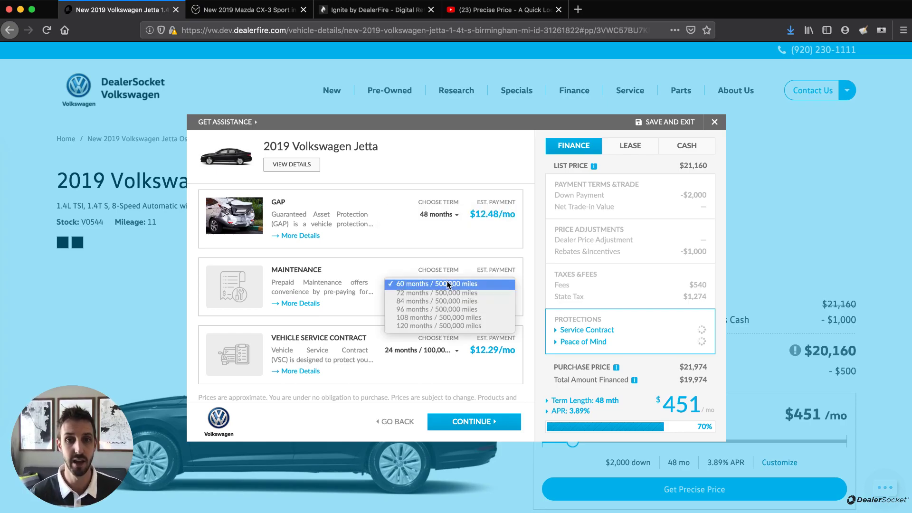
click(420, 302)
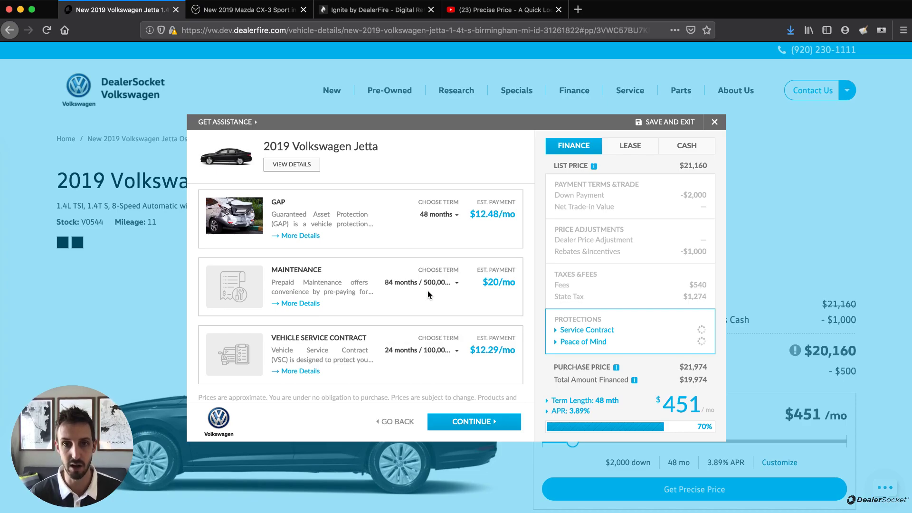
click(429, 285)
click(432, 301)
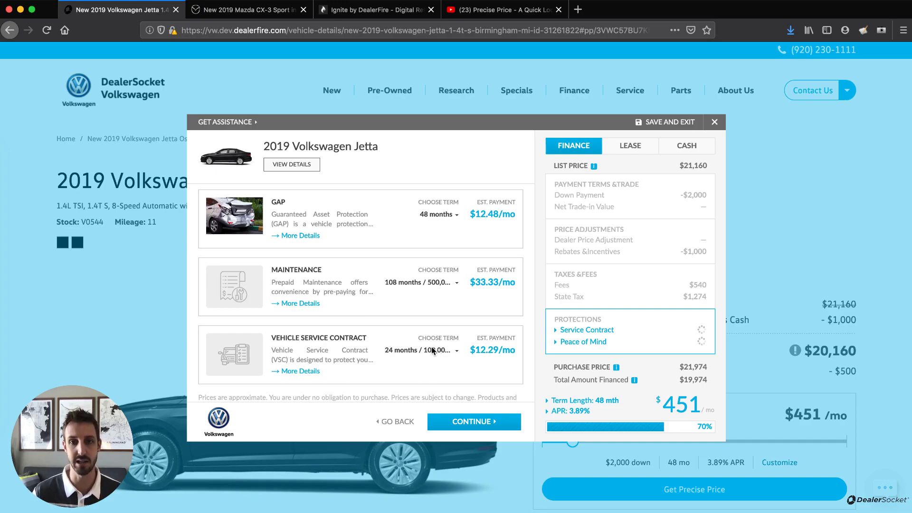
- Add the 48-month GAP protection to the Jetta purchase from its details and review the protections list
click(302, 237)
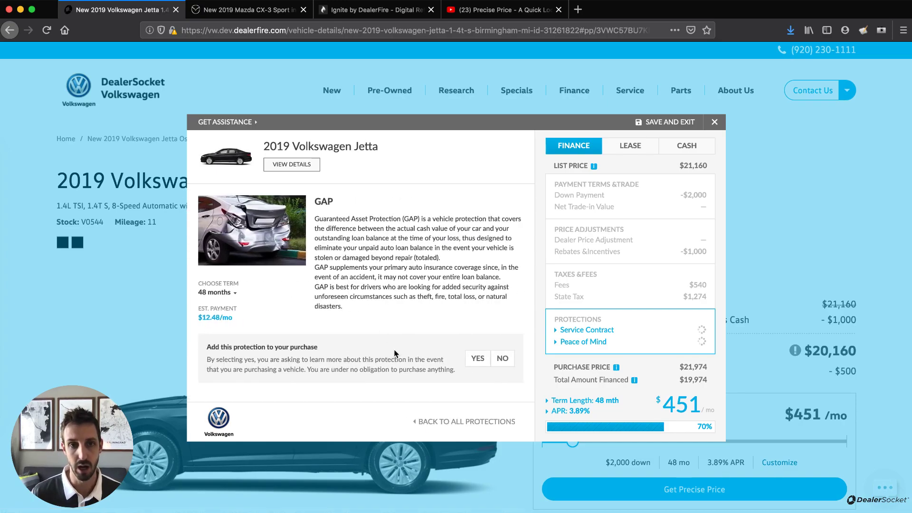
click(477, 359)
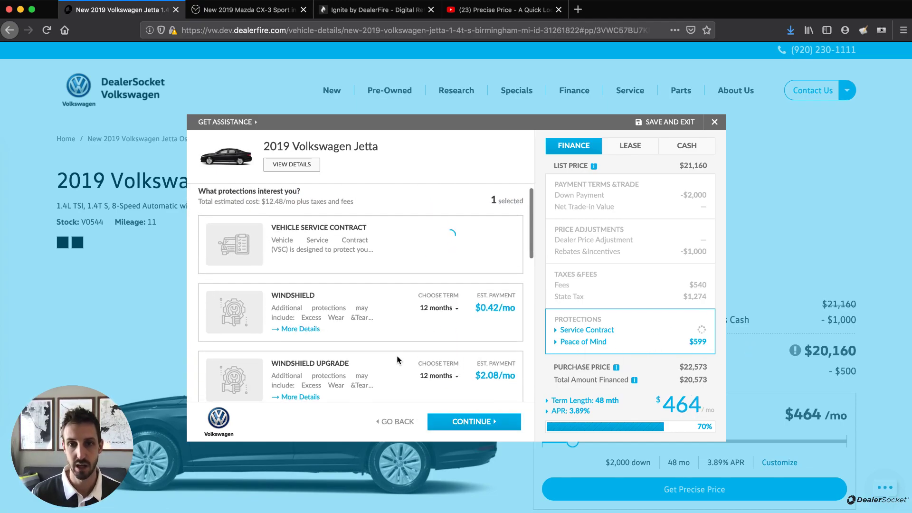
scroll(439, 367, down, 3)
scroll(439, 367, down, 5)
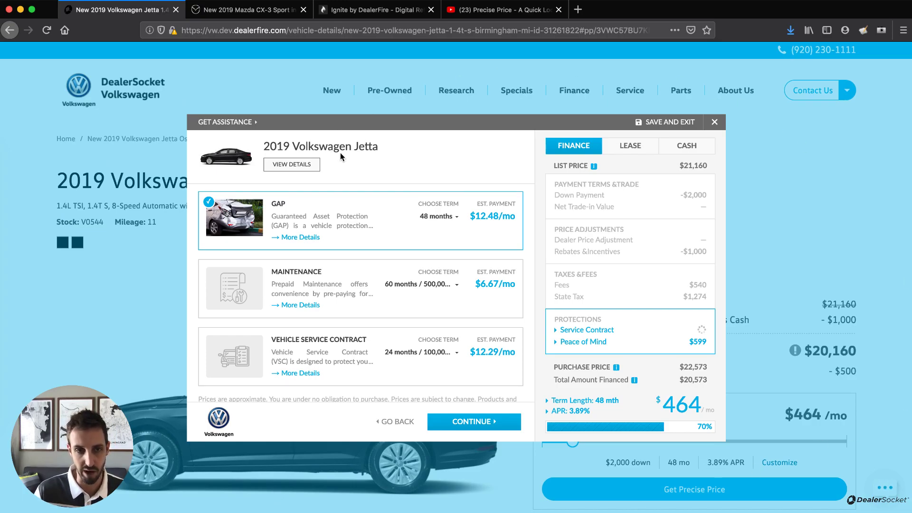
scroll(330, 297, down, 2)
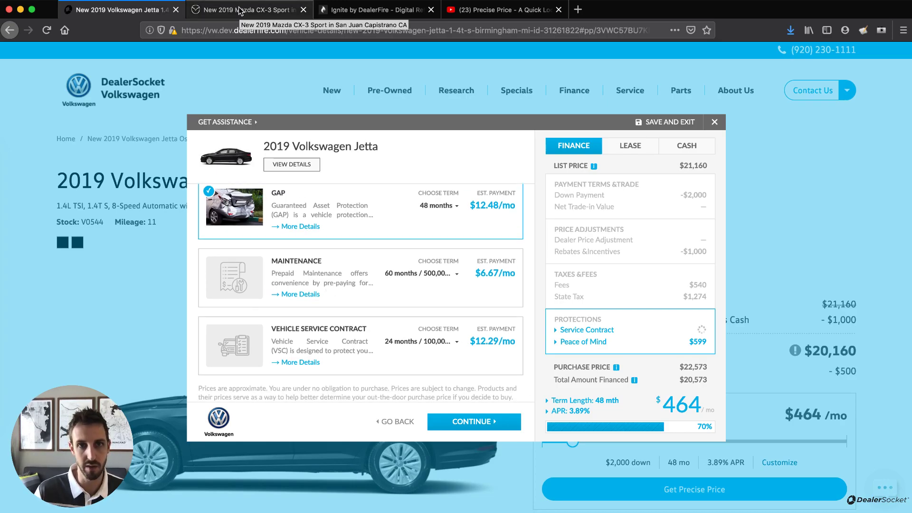
scroll(289, 259, up, 1)
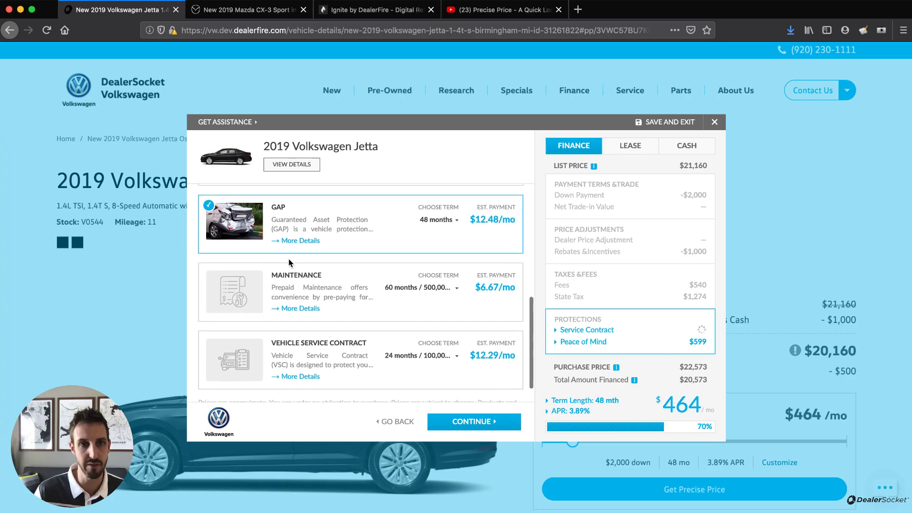
- Switch to the Capistrano Mazda page and review the protections offered for the 2019 Mazda CX-3
click(237, 10)
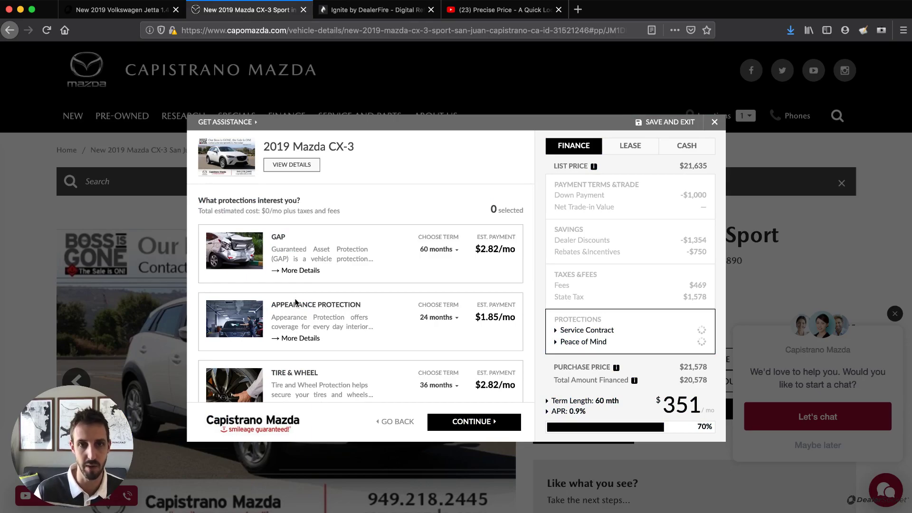
scroll(295, 303, down, 3)
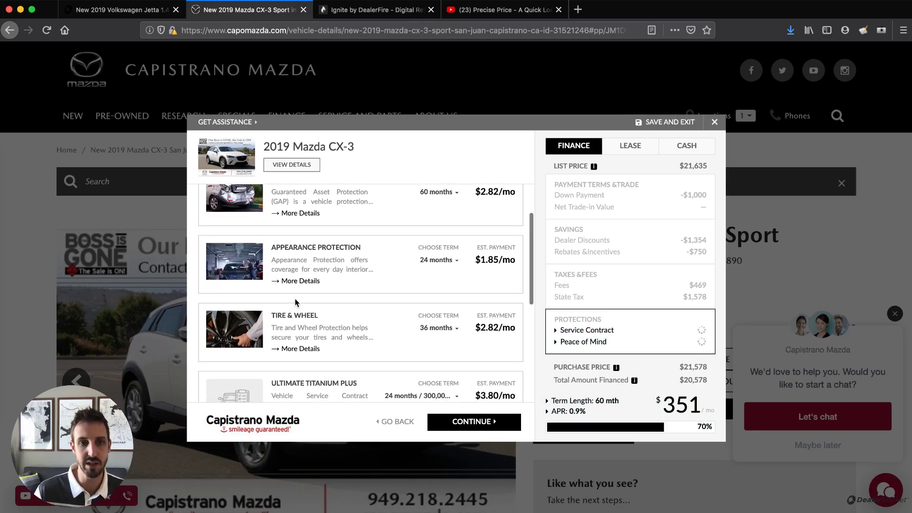
scroll(295, 302, up, 2)
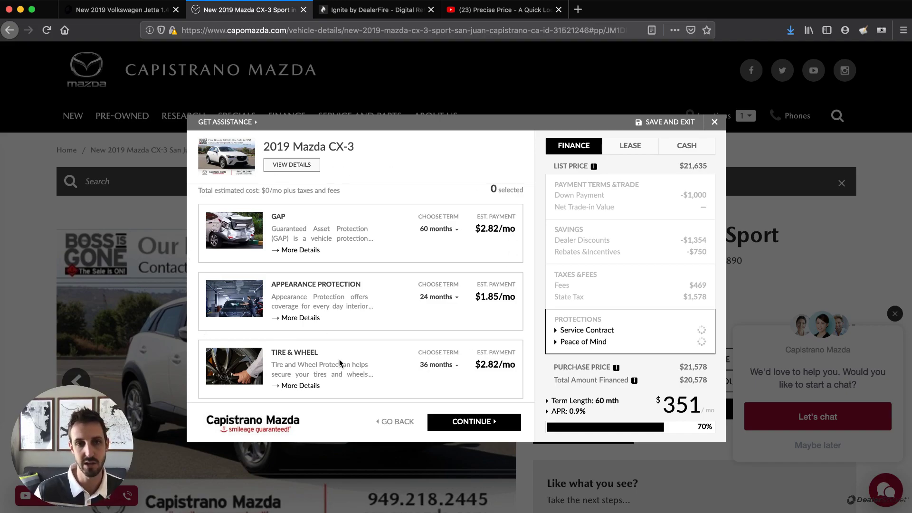
- Switch to Ignite's F&I configuration and examine the protection providers, including Allstate Dealer Services, Ally, AUL and Crystal Fusion
click(346, 14)
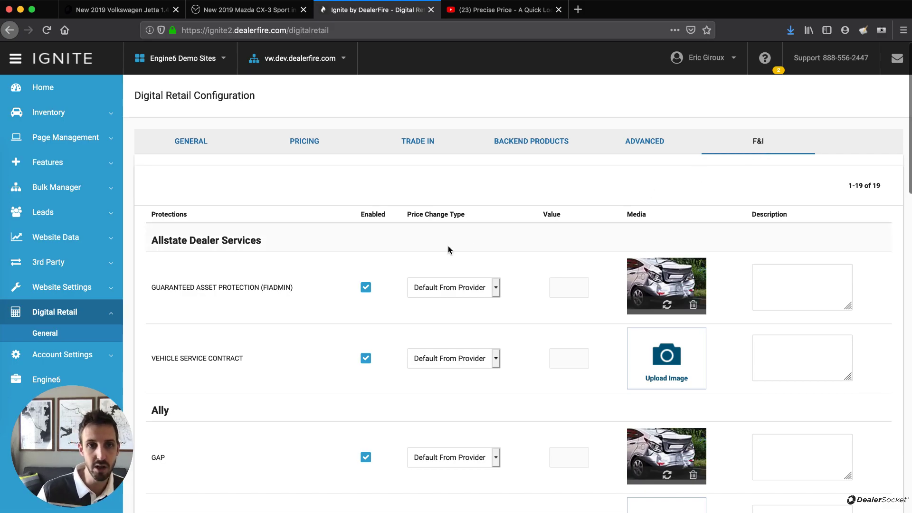
triple_click(169, 238)
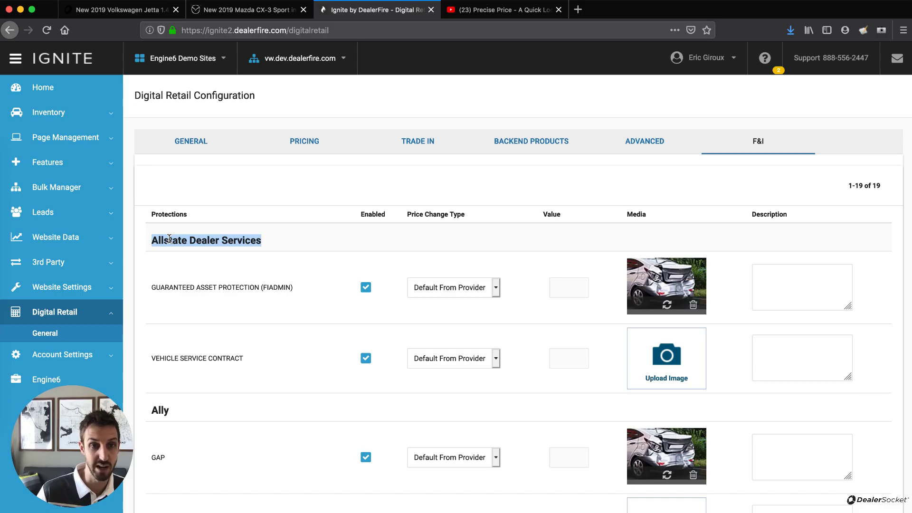
triple_click(160, 411)
scroll(161, 411, down, 5)
scroll(160, 414, down, 6)
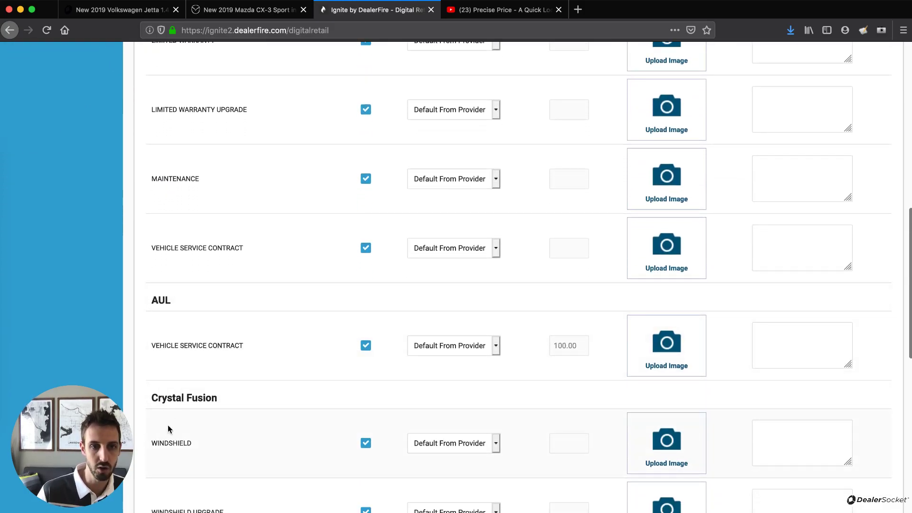
triple_click(171, 398)
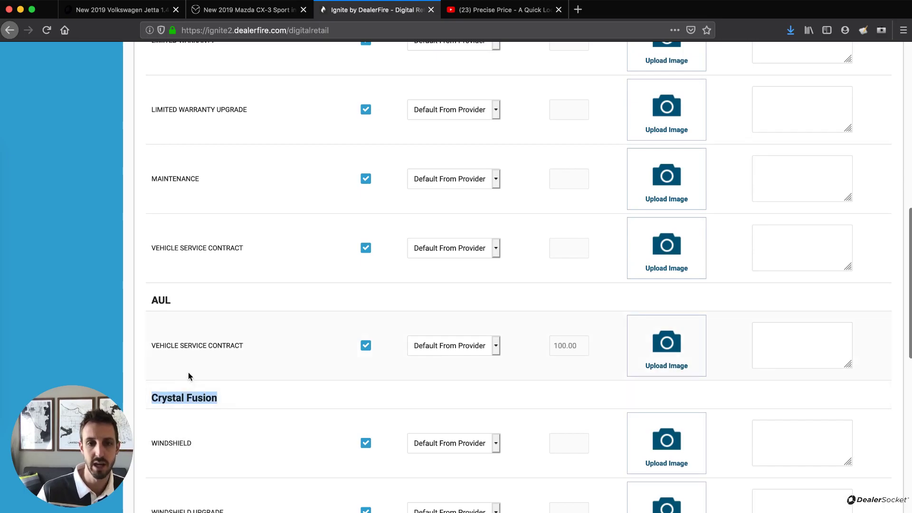
click(163, 297)
scroll(209, 298, up, 10)
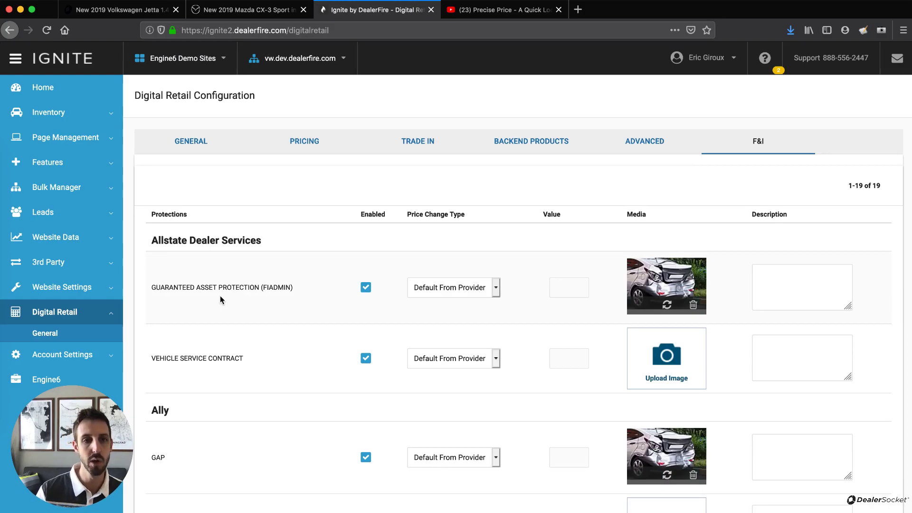
triple_click(205, 245)
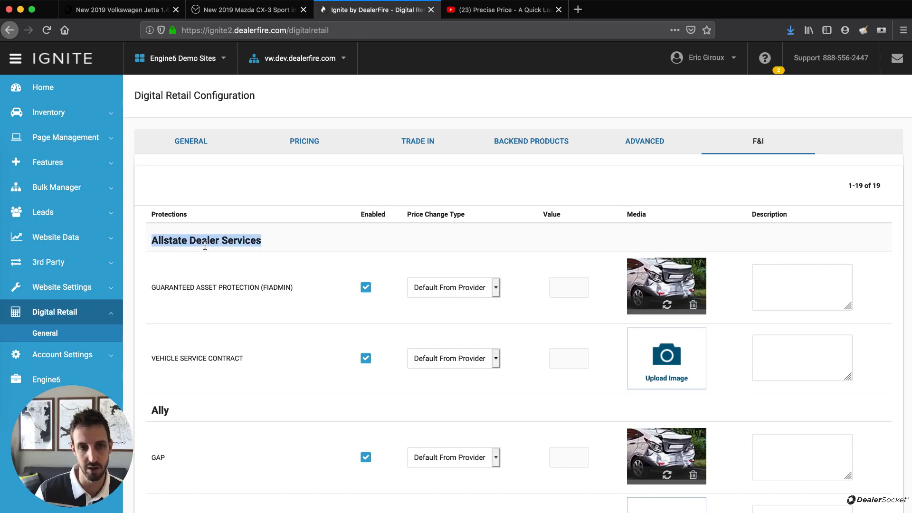
scroll(205, 247, down, 12)
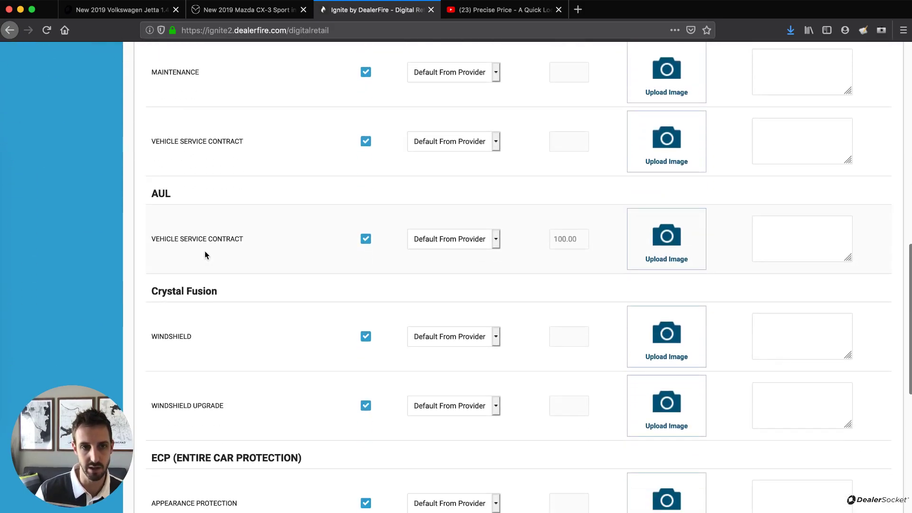
scroll(205, 252, up, 12)
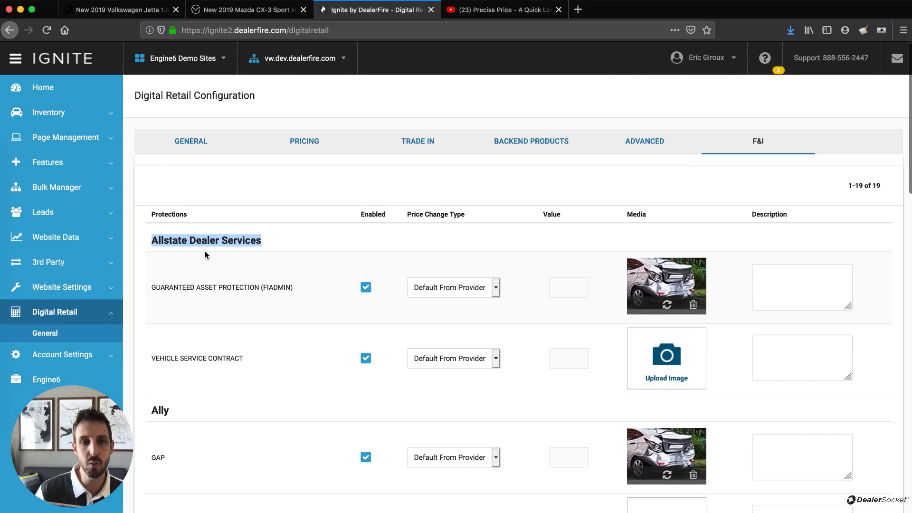
click(261, 241)
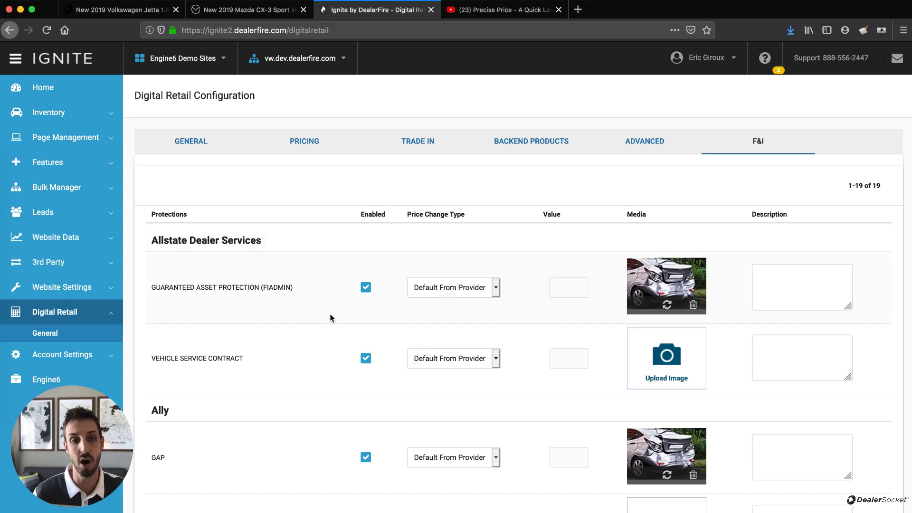
- Disable Allstate's Guaranteed Asset Protection (FIADMIN) and set its Vehicle Service Contract's price change type to Advertised Price
click(366, 287)
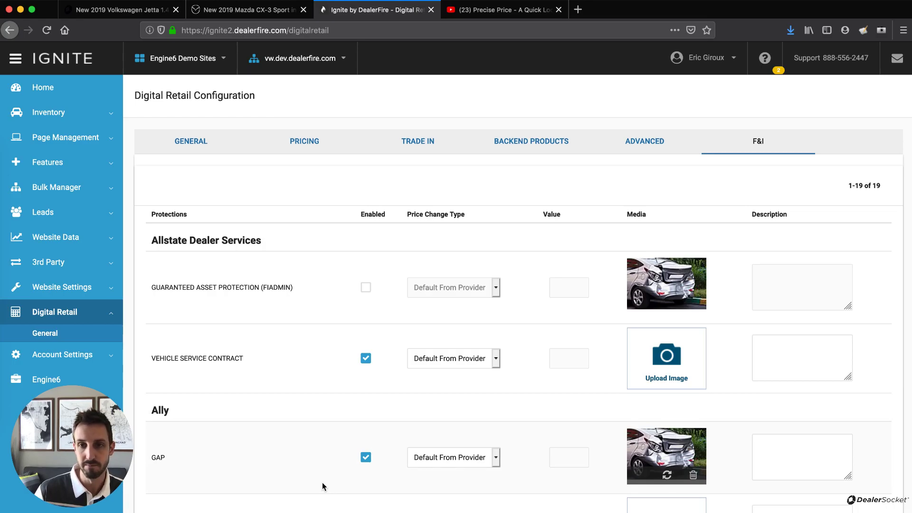
click(496, 364)
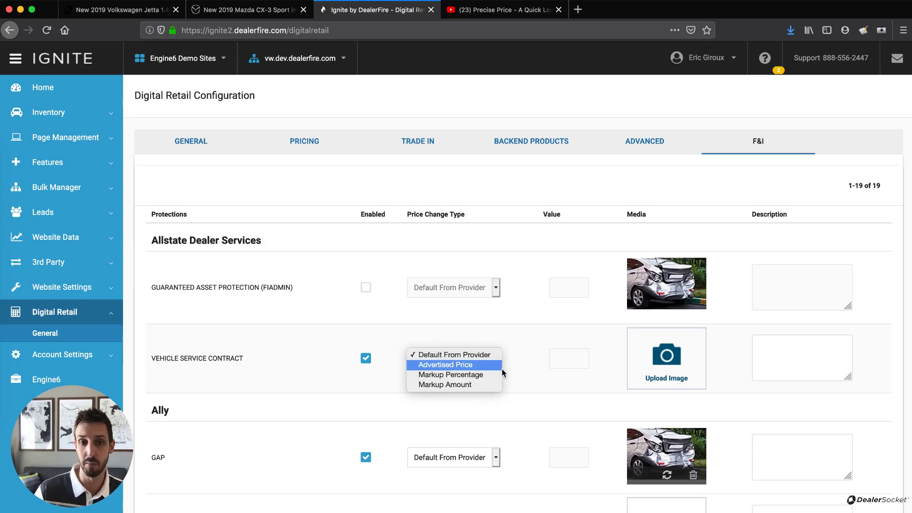
click(477, 364)
click(564, 362)
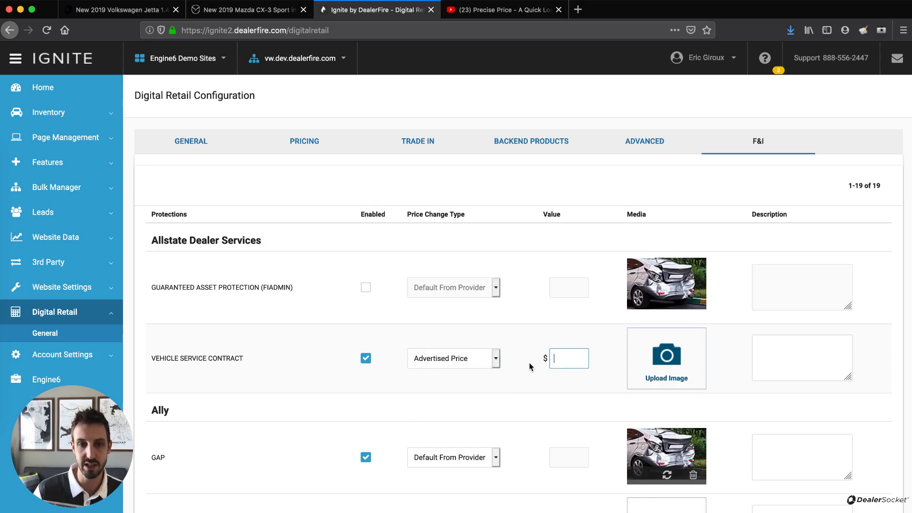
- Set the Allstate Vehicle Service Contract's price change type to Markup Percentage with a value of 10%
click(496, 361)
click(476, 364)
click(566, 360)
text(10)
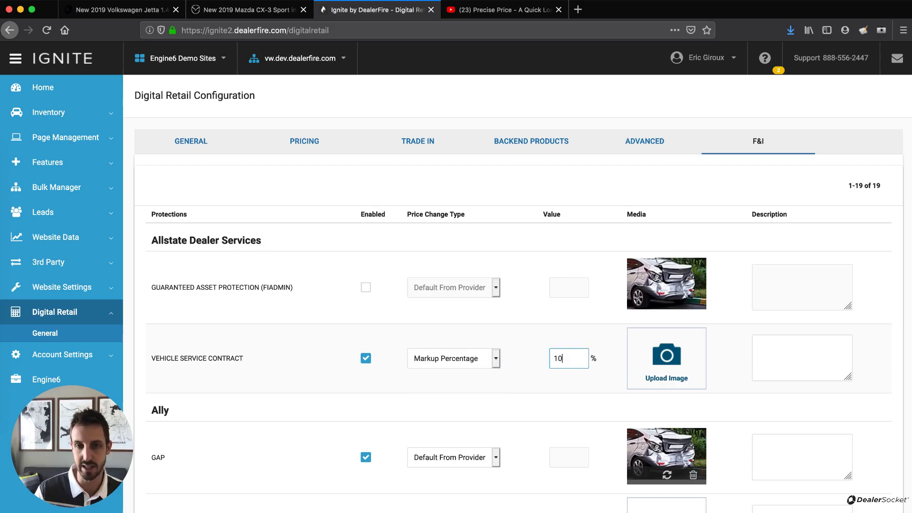
click(495, 360)
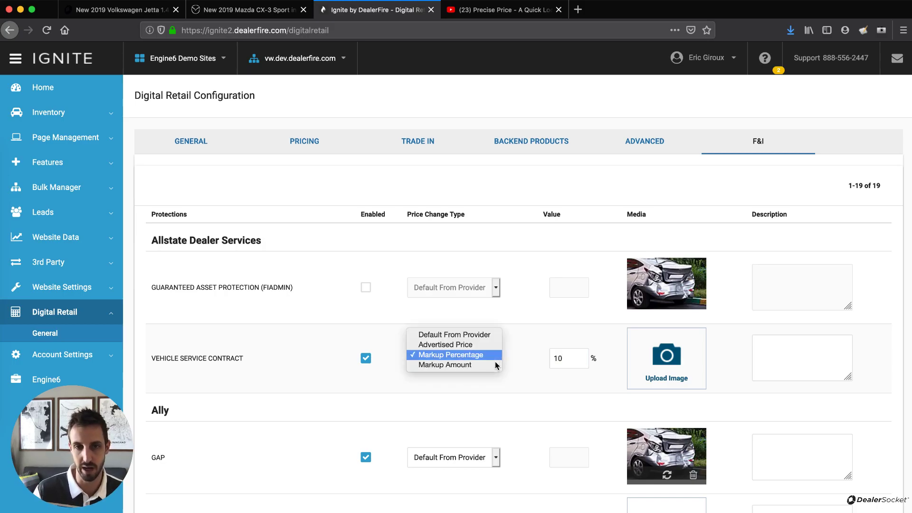
click(527, 363)
- Examine the protections' media and description settings in Ignite and compare them with the Mazda CX-3 protections
click(785, 350)
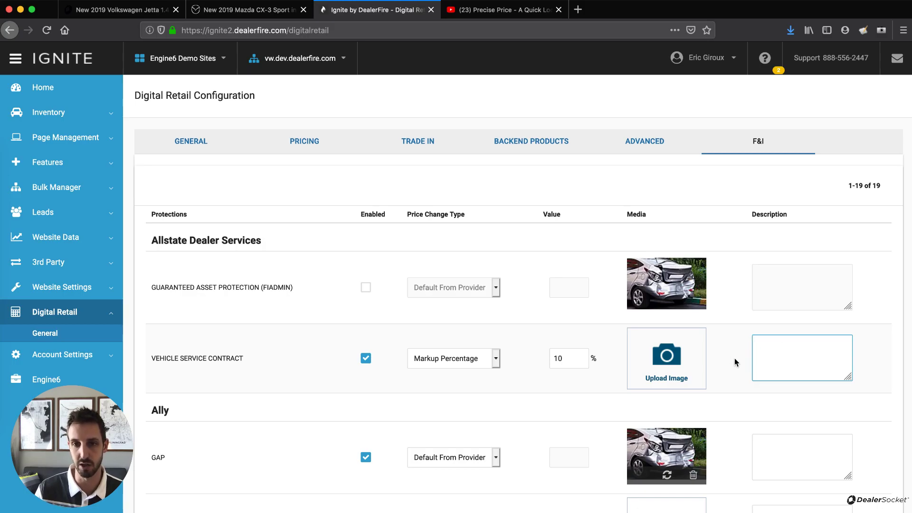
scroll(674, 379, down, 5)
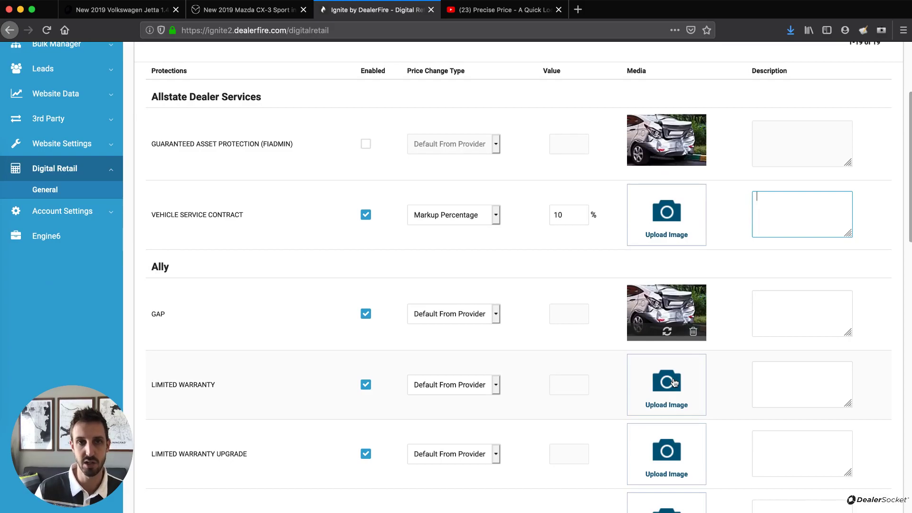
click(252, 13)
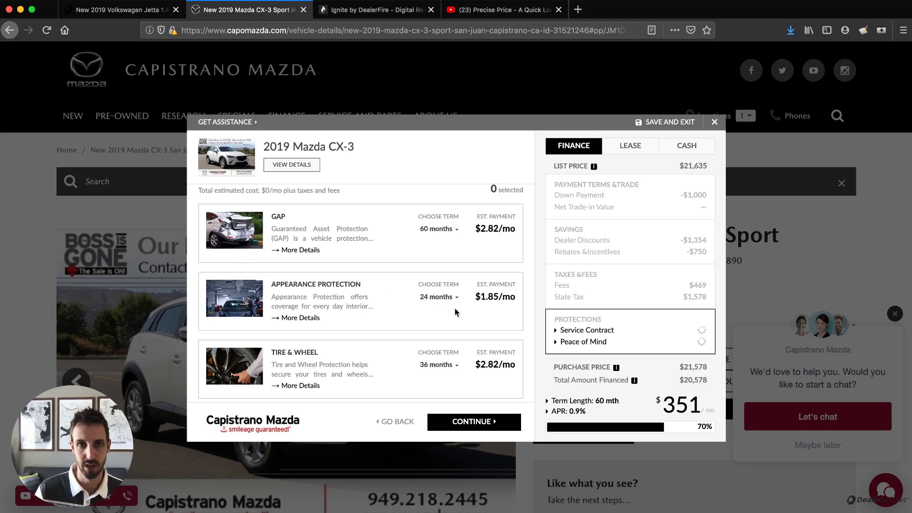
click(359, 10)
scroll(332, 192, up, 3)
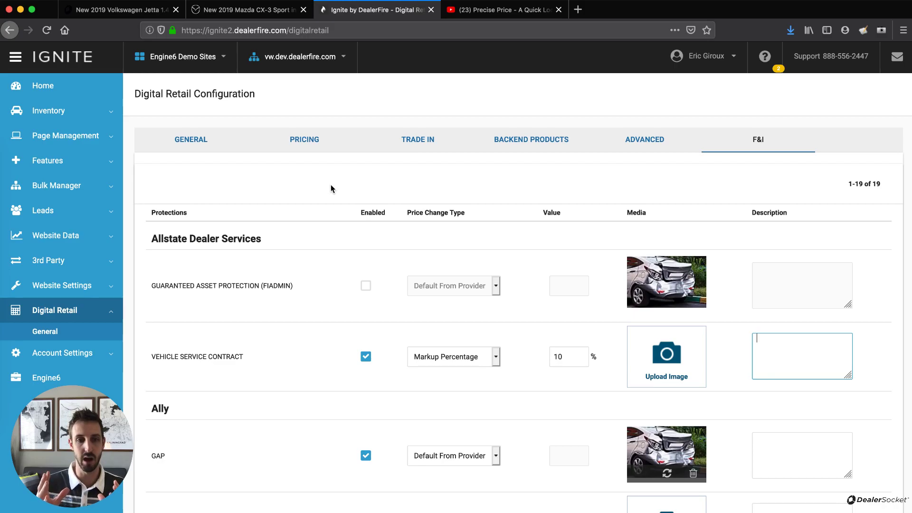
- Review the Allstate Dealer Services and Ally provider groups and compare them with the protections on the Mazda CX-3 page
triple_click(168, 240)
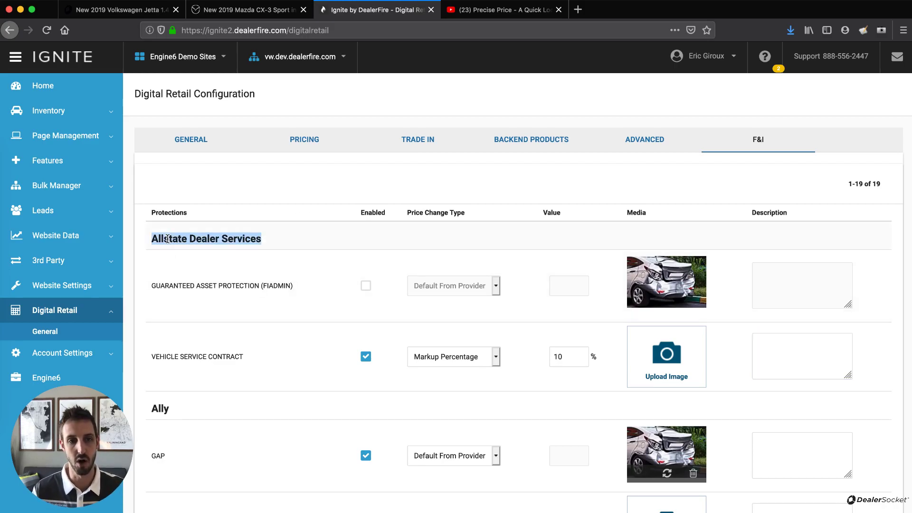
click(166, 411)
double_click(167, 411)
scroll(166, 413, down, 2)
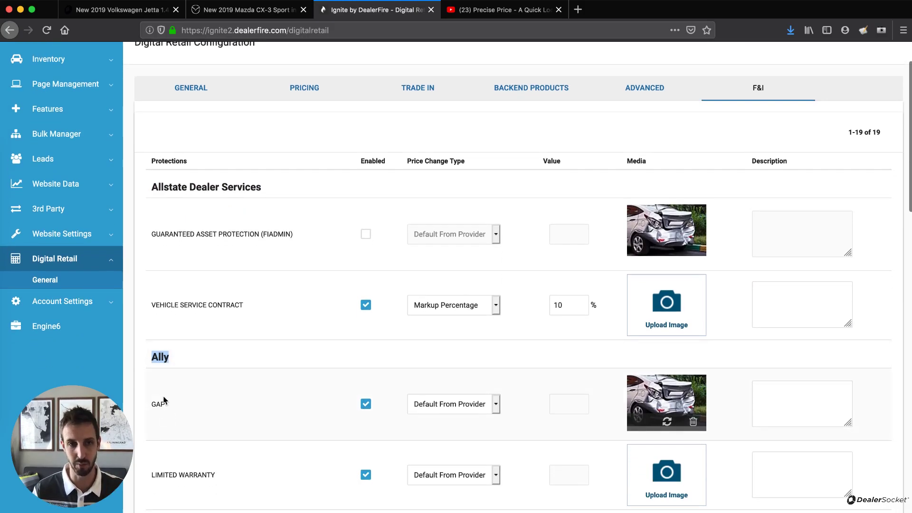
click(167, 359)
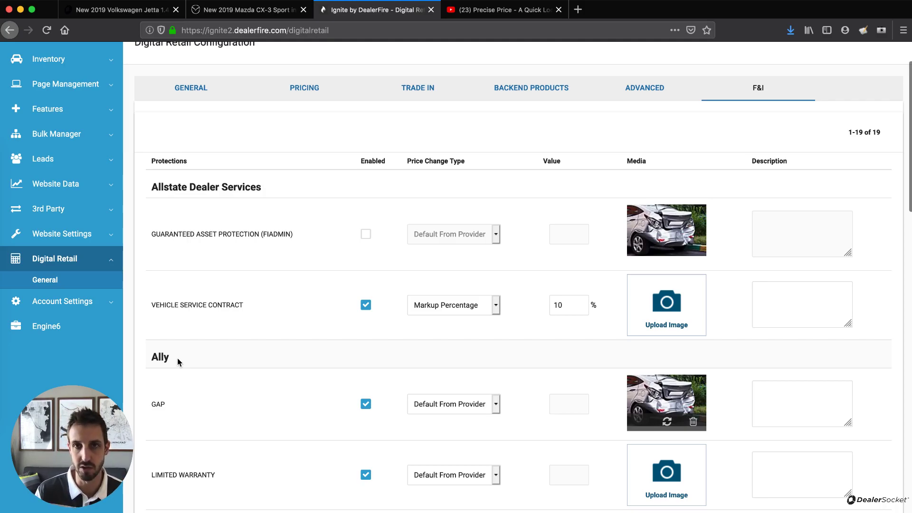
scroll(178, 362, up, 1)
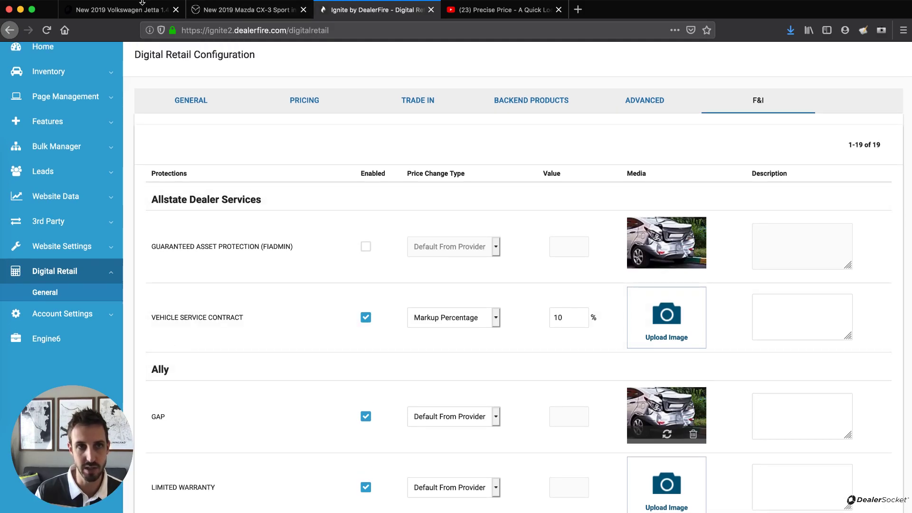
click(221, 13)
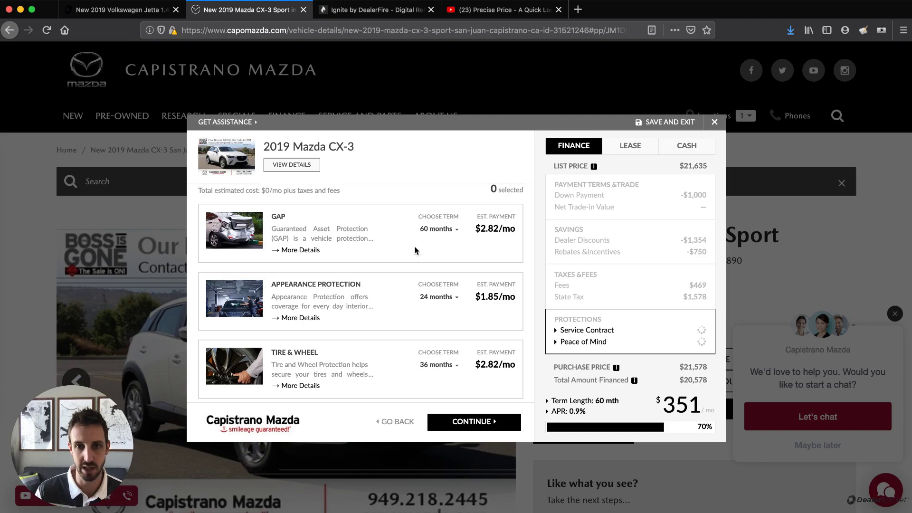